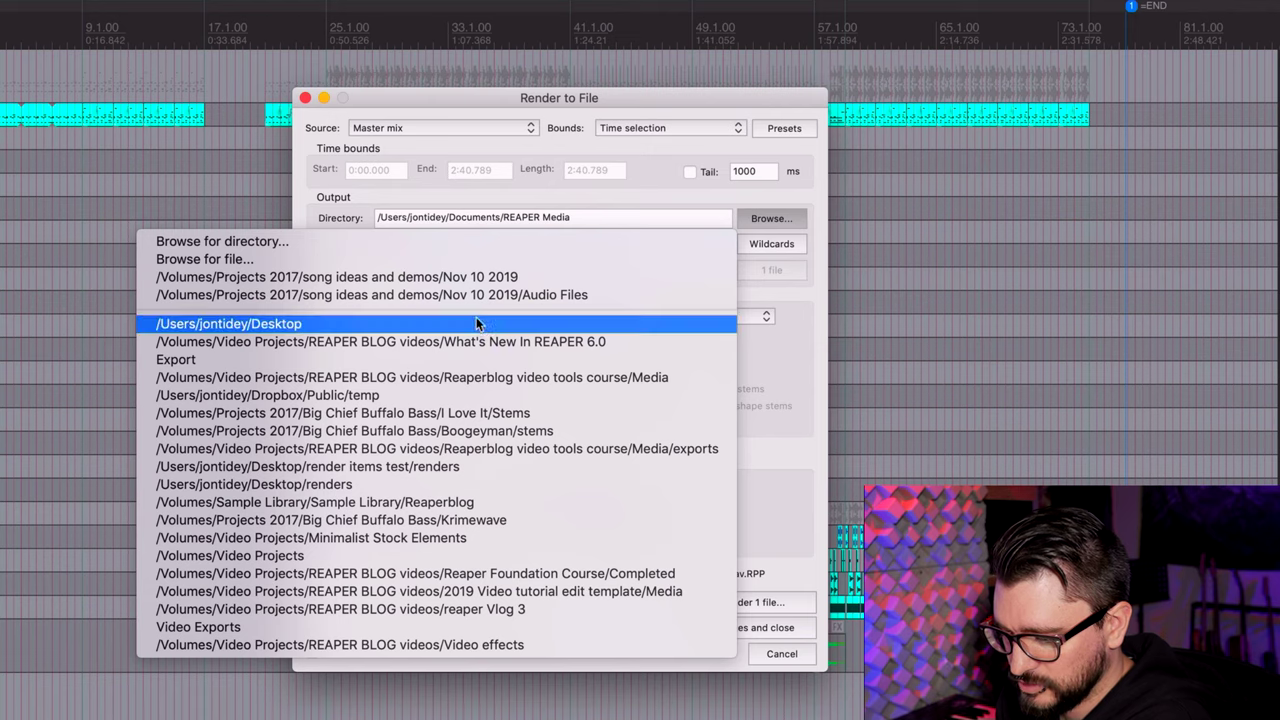
- Render the entire project as a 24-bit WAV named $project to the Desktop
{"action": "type", "text": "$project"}
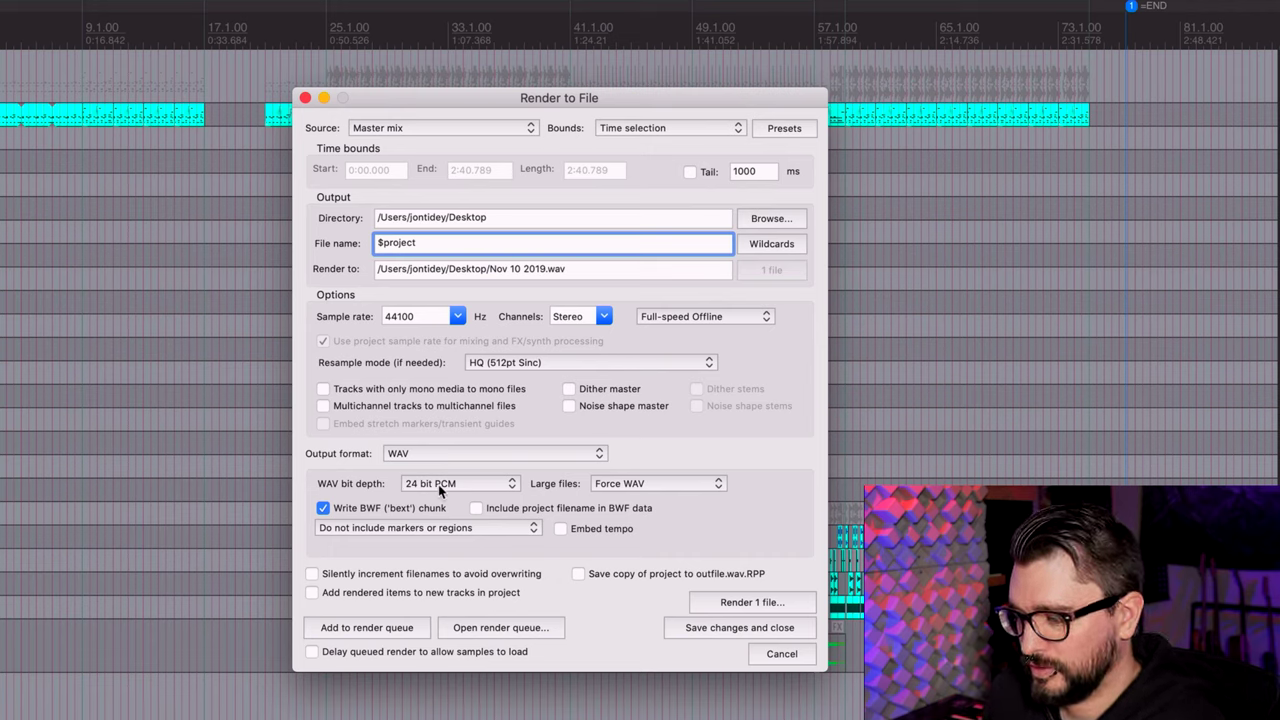
{"action": "left_click", "coordinate": [654, 128]}
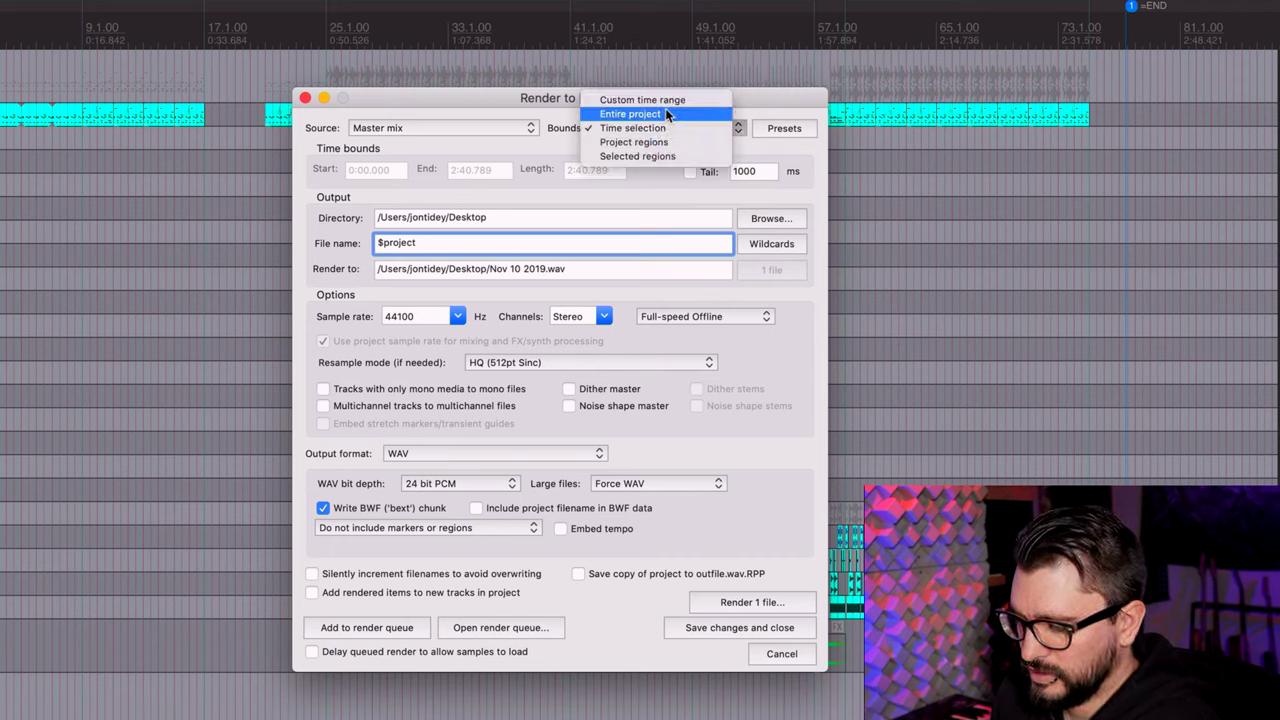
{"action": "left_click", "coordinate": [665, 114]}
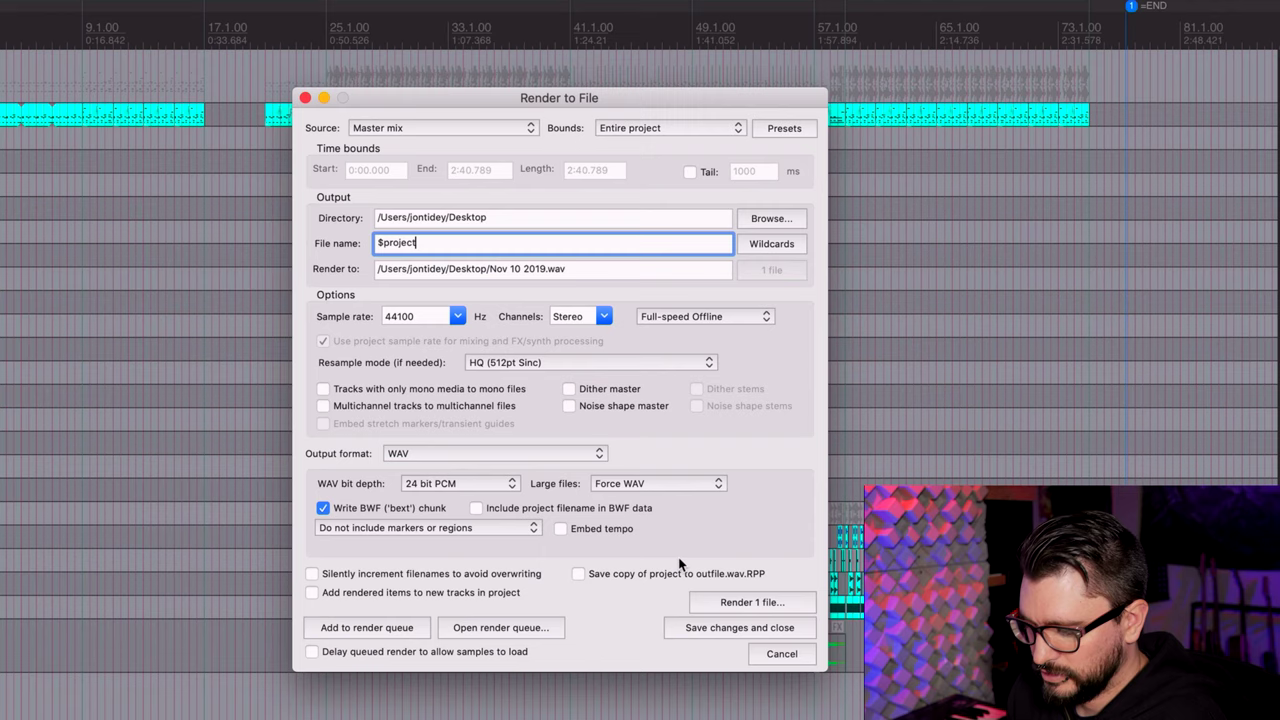
{"action": "left_click", "coordinate": [737, 604]}
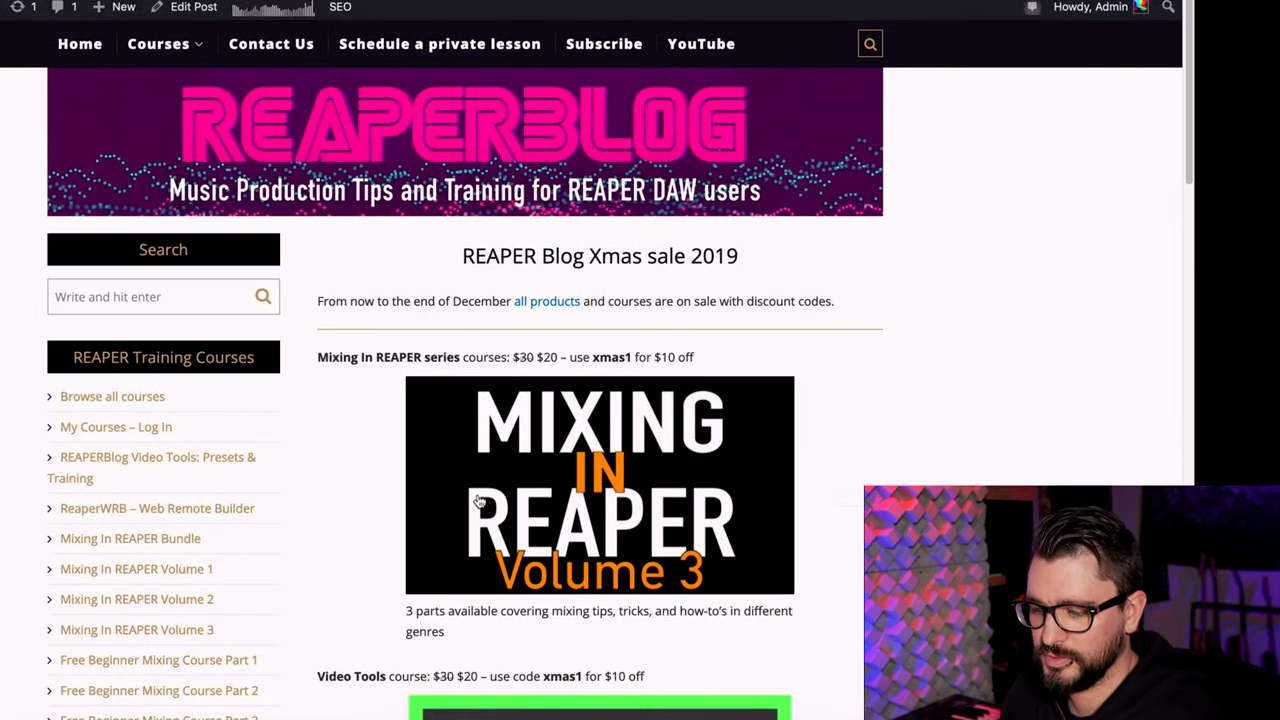
- Scroll down the REAPER Blog Xmas sale 2019 post to the Mixing In REAPER Bundle offer
{"action": "scroll", "coordinate": [478, 500], "scroll_direction": "down", "scroll_amount": 1}
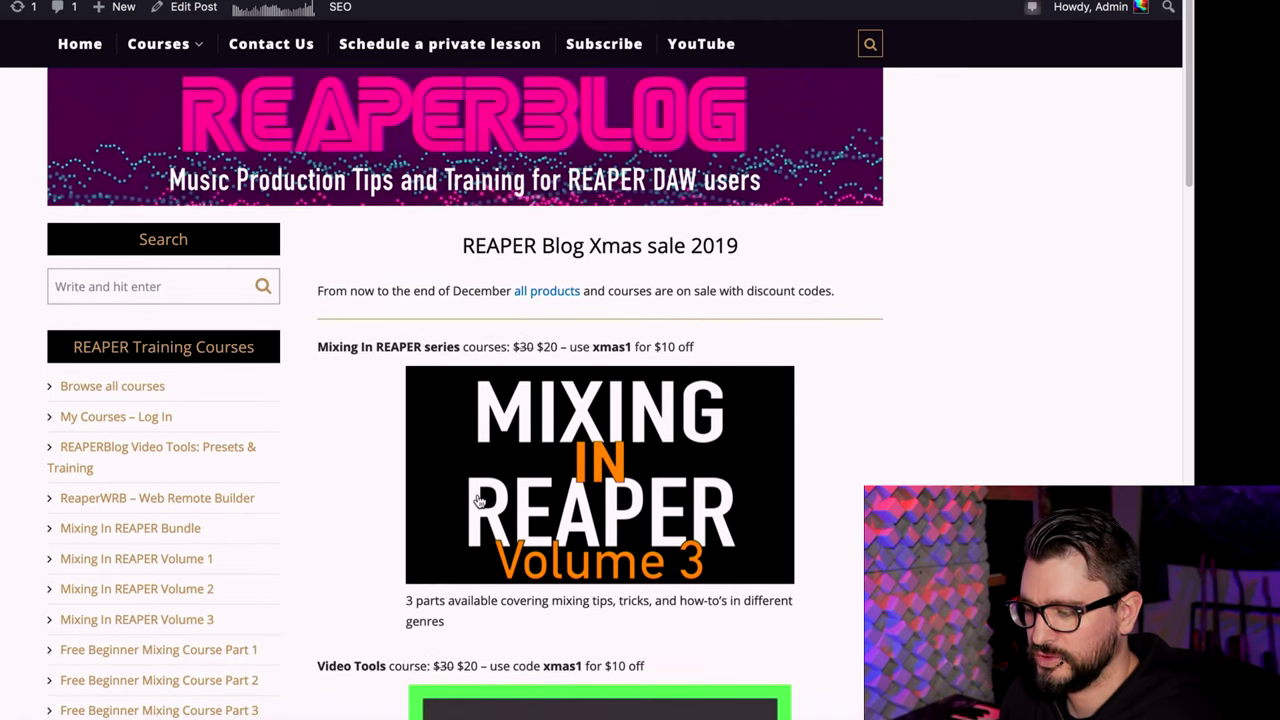
{"action": "scroll", "coordinate": [480, 498], "scroll_direction": "down", "scroll_amount": 2}
{"action": "scroll", "coordinate": [484, 495], "scroll_direction": "down", "scroll_amount": 5}
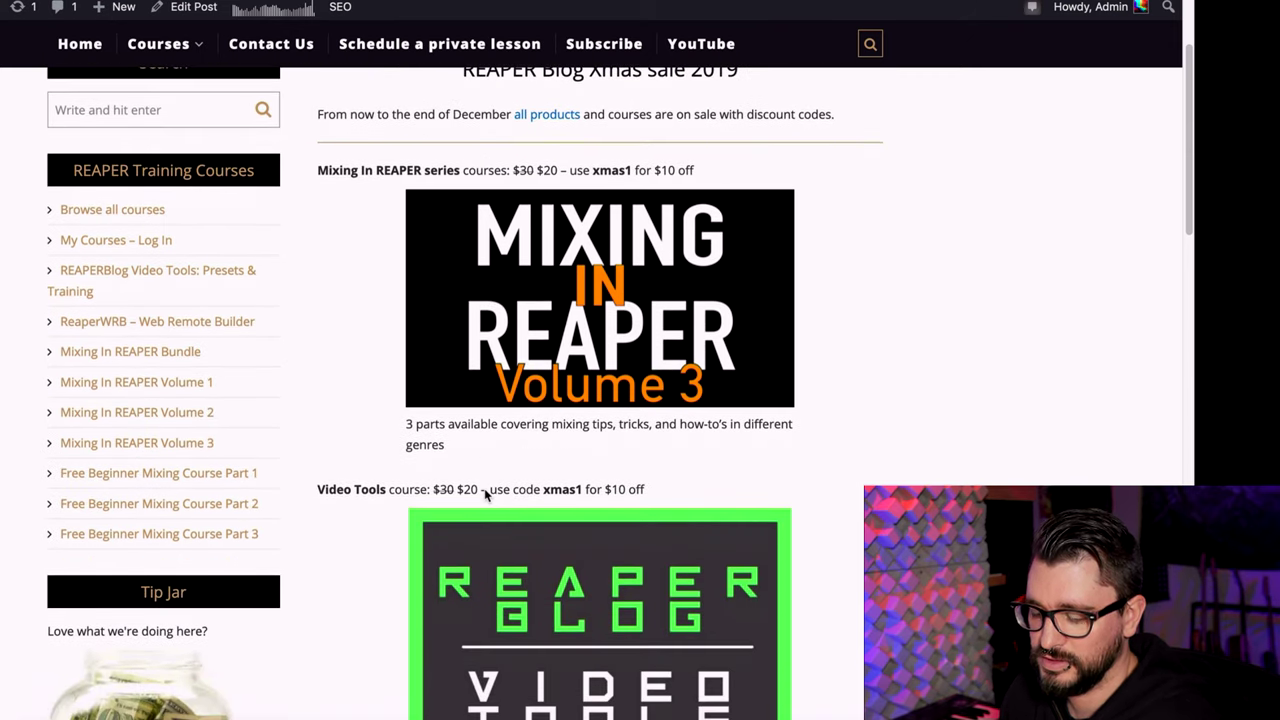
{"action": "scroll", "coordinate": [484, 494], "scroll_direction": "down", "scroll_amount": 1}
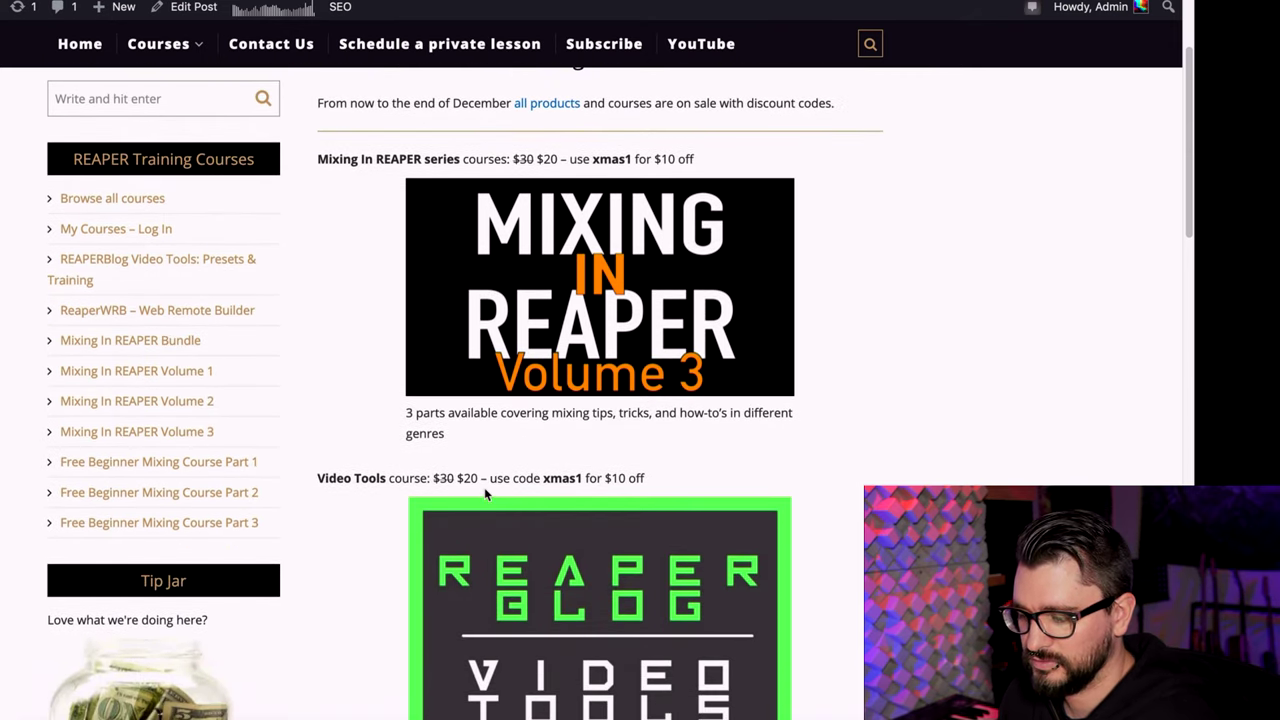
{"action": "scroll", "coordinate": [484, 487], "scroll_direction": "down", "scroll_amount": 6}
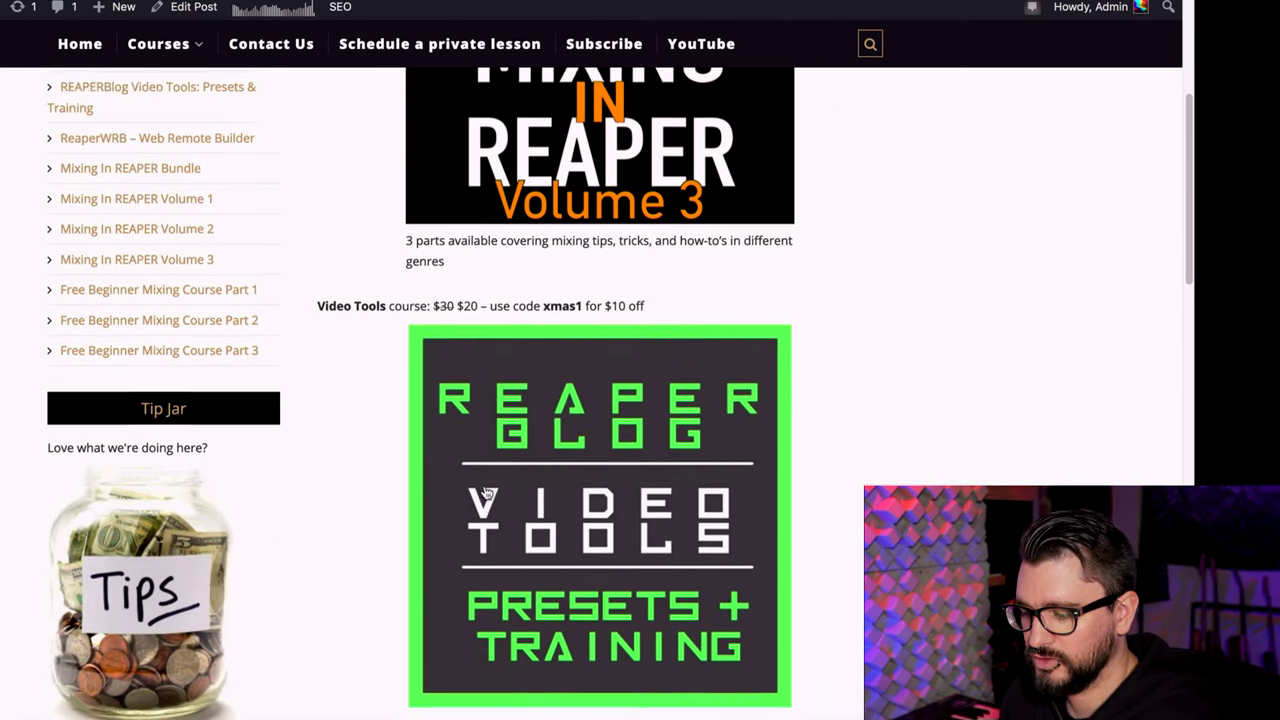
{"action": "scroll", "coordinate": [484, 490], "scroll_direction": "down", "scroll_amount": 14}
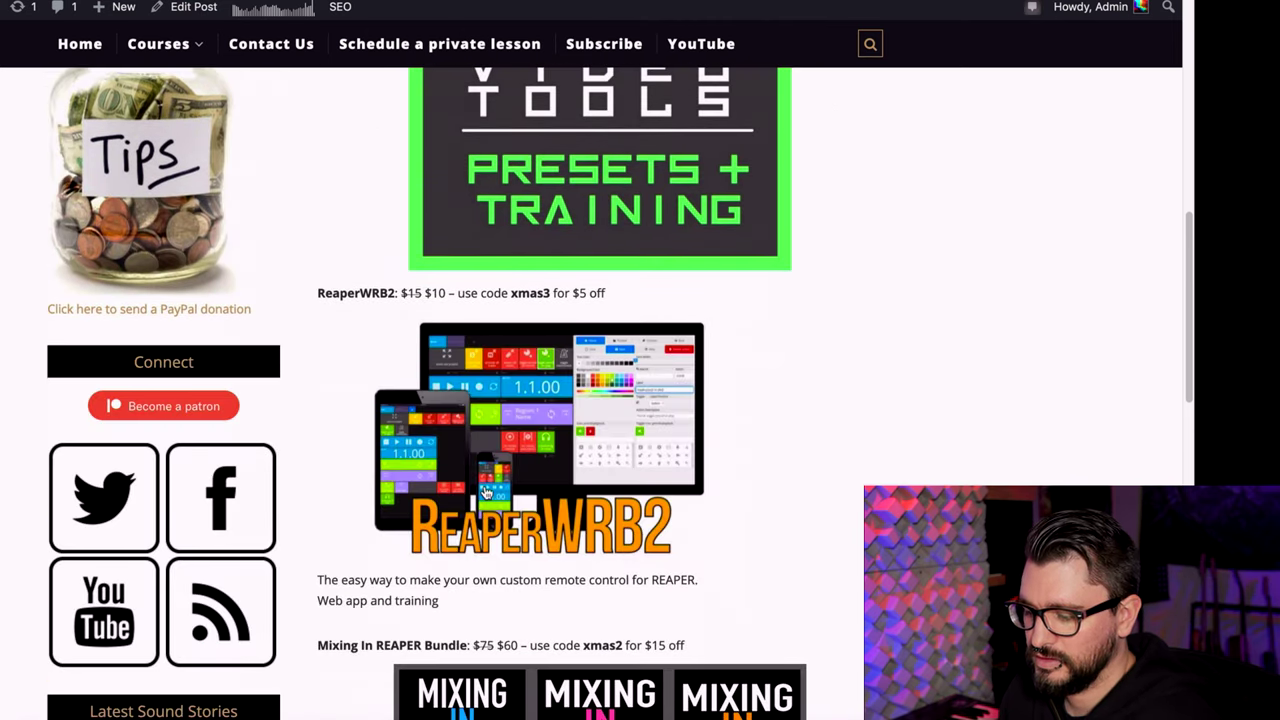
{"action": "scroll", "coordinate": [484, 492], "scroll_direction": "down", "scroll_amount": 1}
{"action": "scroll", "coordinate": [484, 493], "scroll_direction": "down", "scroll_amount": 1}
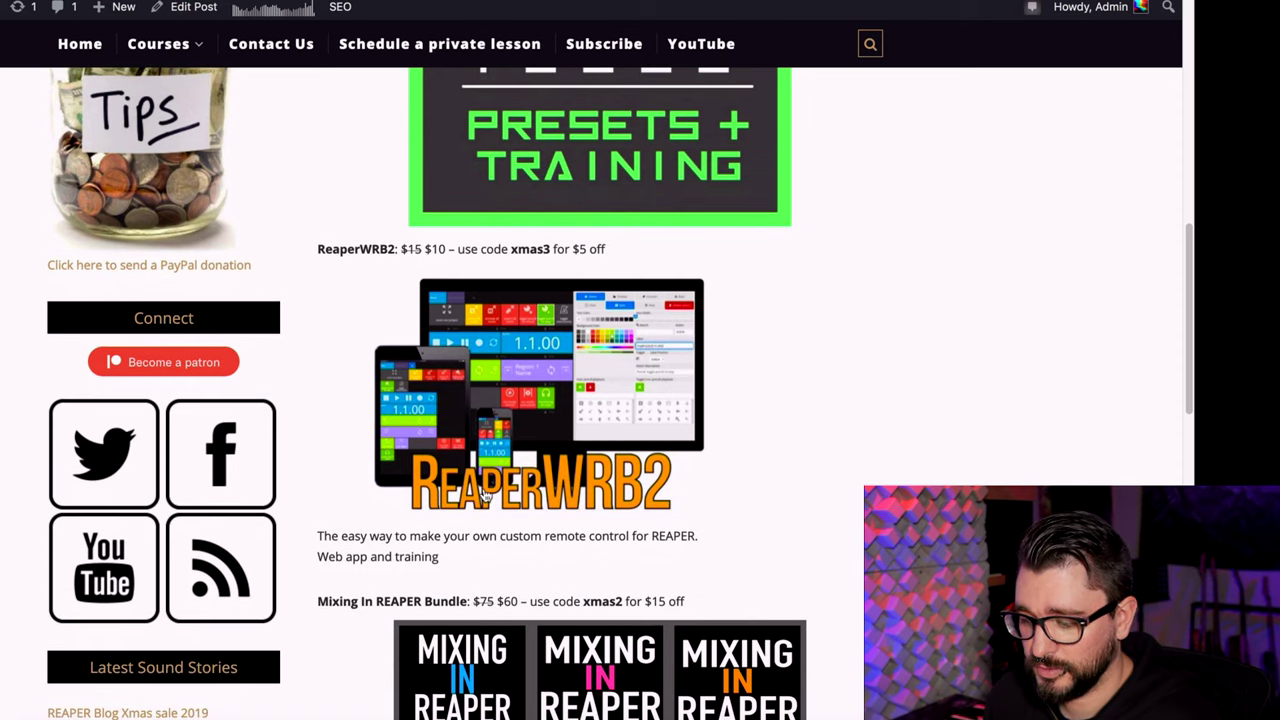
{"action": "scroll", "coordinate": [484, 490], "scroll_direction": "down", "scroll_amount": 6}
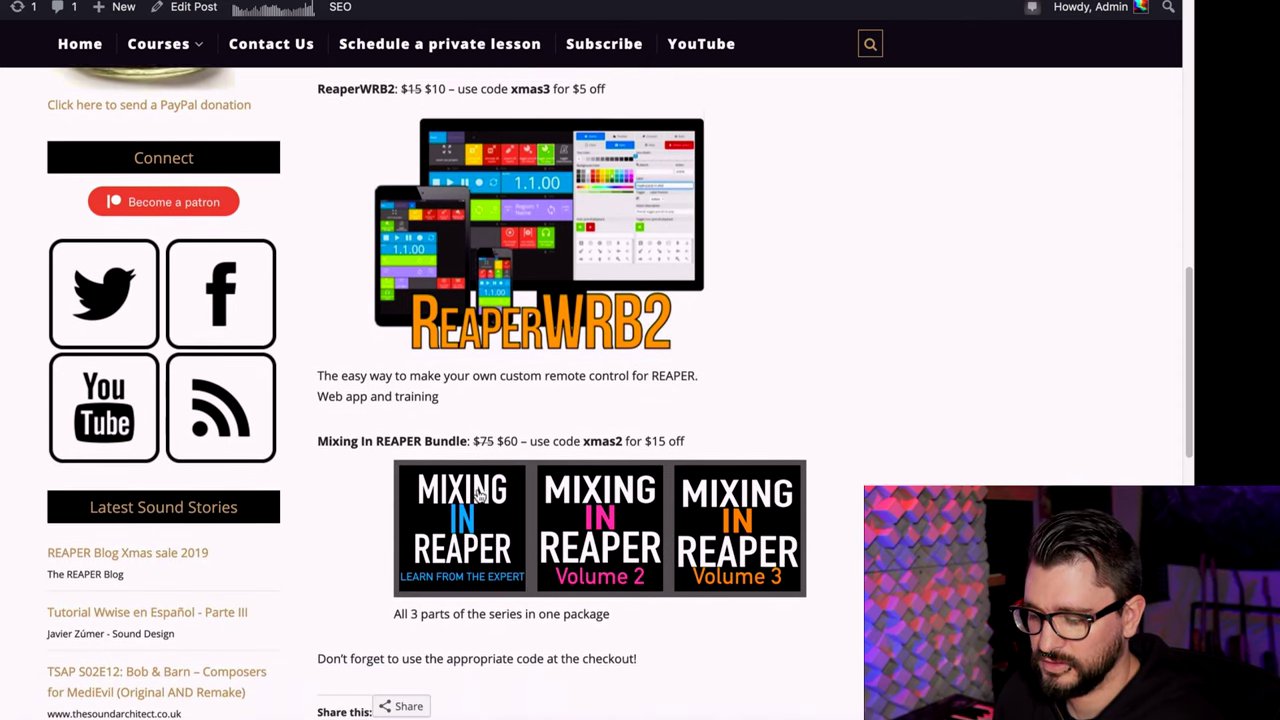
{"action": "scroll", "coordinate": [481, 495], "scroll_direction": "down", "scroll_amount": 2}
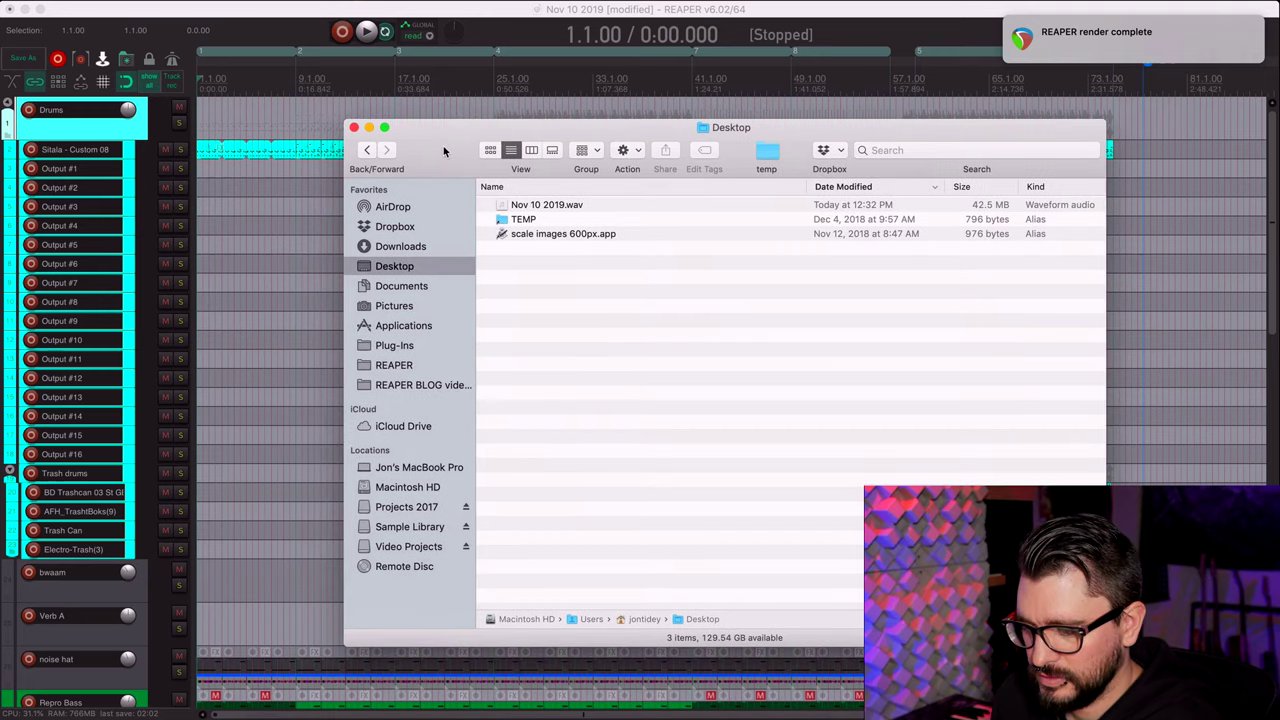
- Select the rendered Nov 10 2019.wav in the Desktop folder, then return to REAPER
{"action": "left_click", "coordinate": [557, 205]}
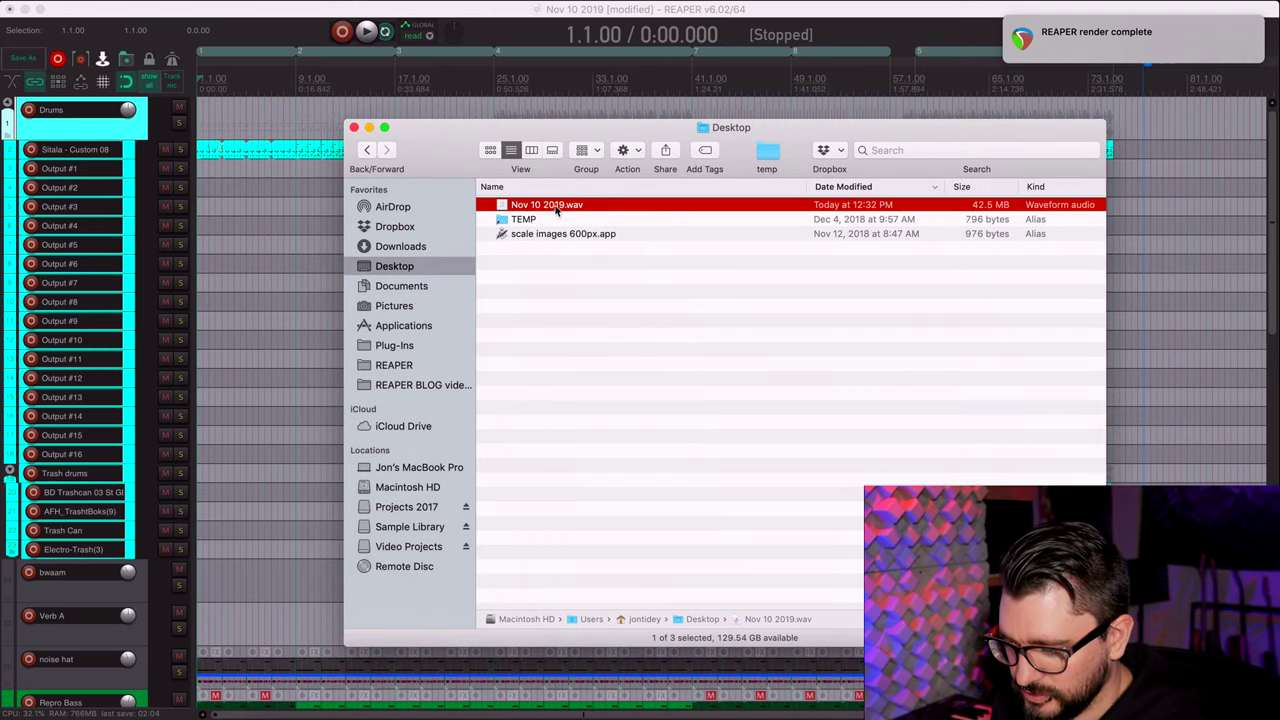
{"action": "left_click", "coordinate": [128, 132]}
- Open the batch file/item converter, add Nov 10 2019.wav, and clear the 'DR-550 - $source' name pattern
{"action": "left_click", "coordinate": [110, 0]}
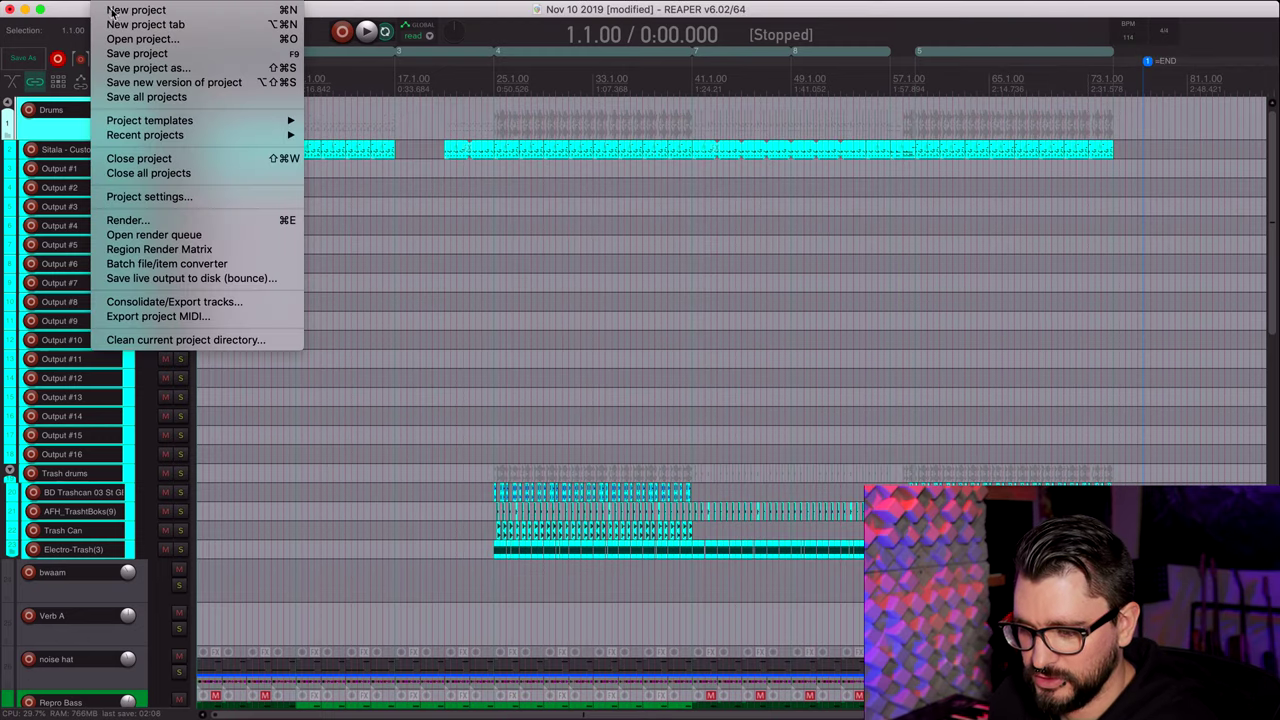
{"action": "left_click", "coordinate": [166, 264]}
{"action": "left_click_drag", "start_coordinate": [673, 162], "coordinate": [201, 126]}
{"action": "key", "text": "super+Tab"}
{"action": "left_click_drag", "start_coordinate": [527, 206], "coordinate": [207, 189]}
{"action": "left_click_drag", "start_coordinate": [437, 132], "coordinate": [643, 132]}
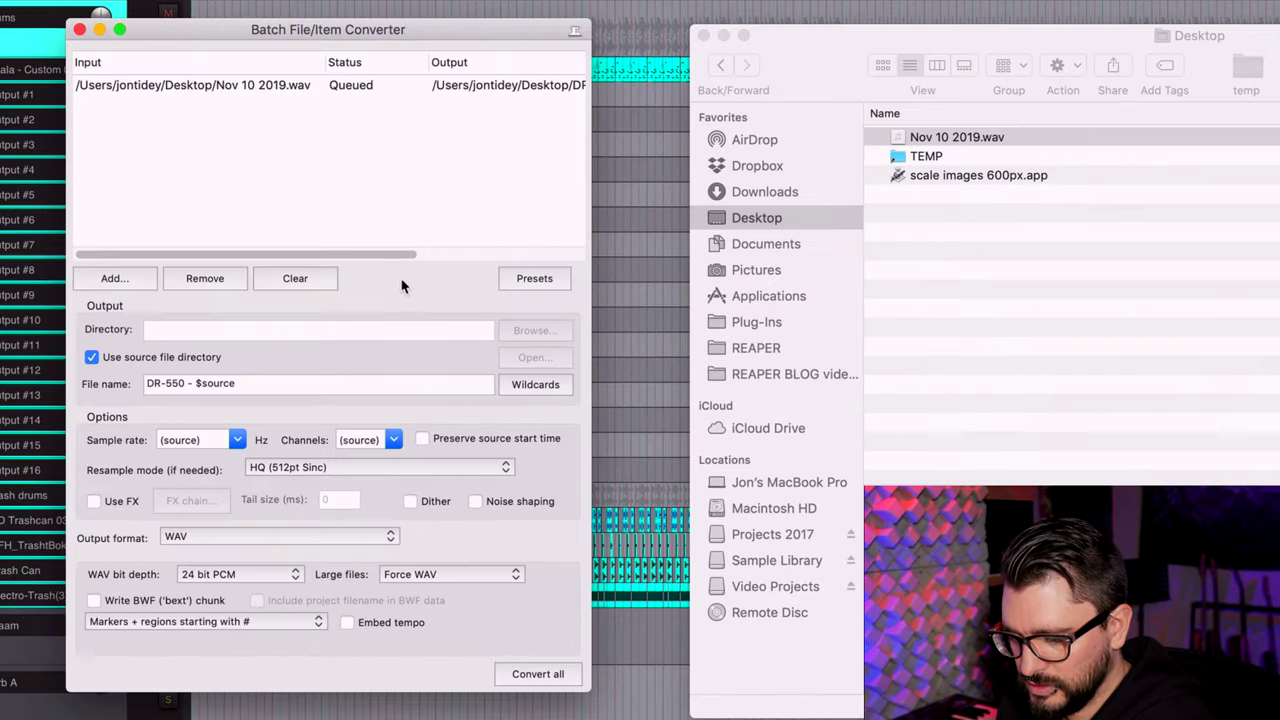
{"action": "triple_click", "coordinate": [295, 388]}
{"action": "key", "text": "BackSpace"}
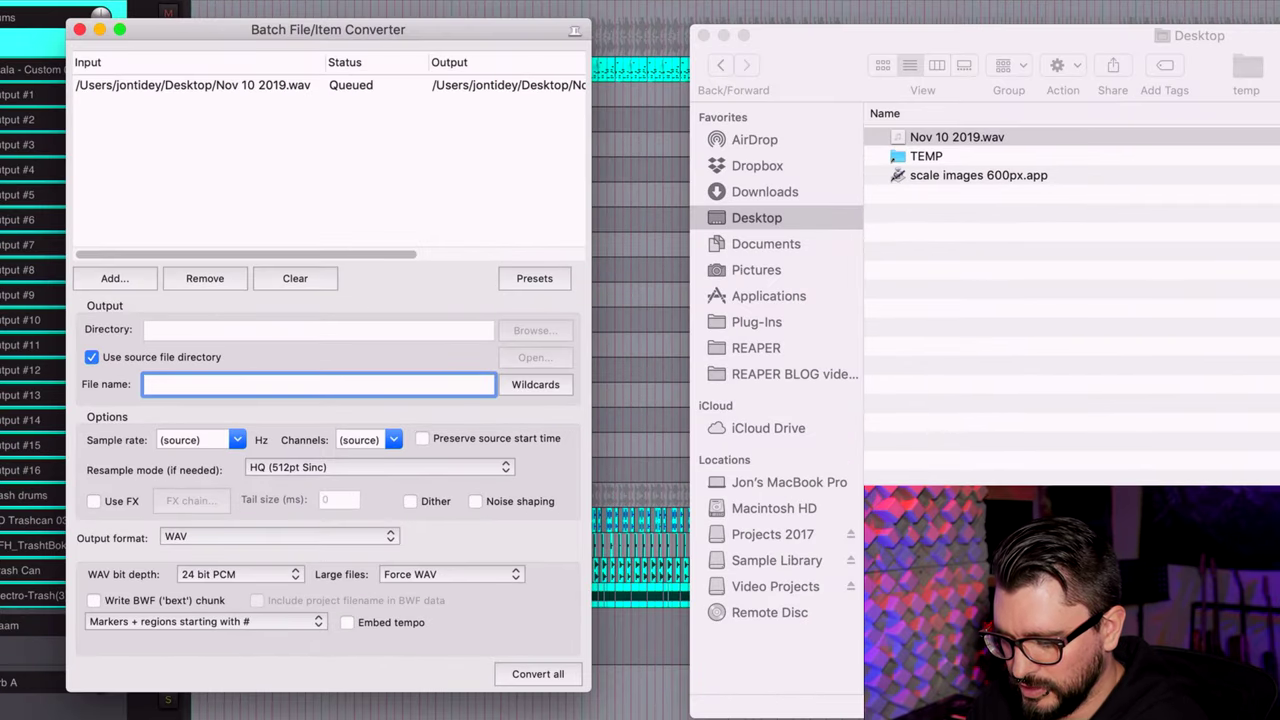
- Convert Nov 10 2019.wav to a dithered 16-bit PCM WAV named '$source 16 bit'
{"action": "type", "text": "$source"}
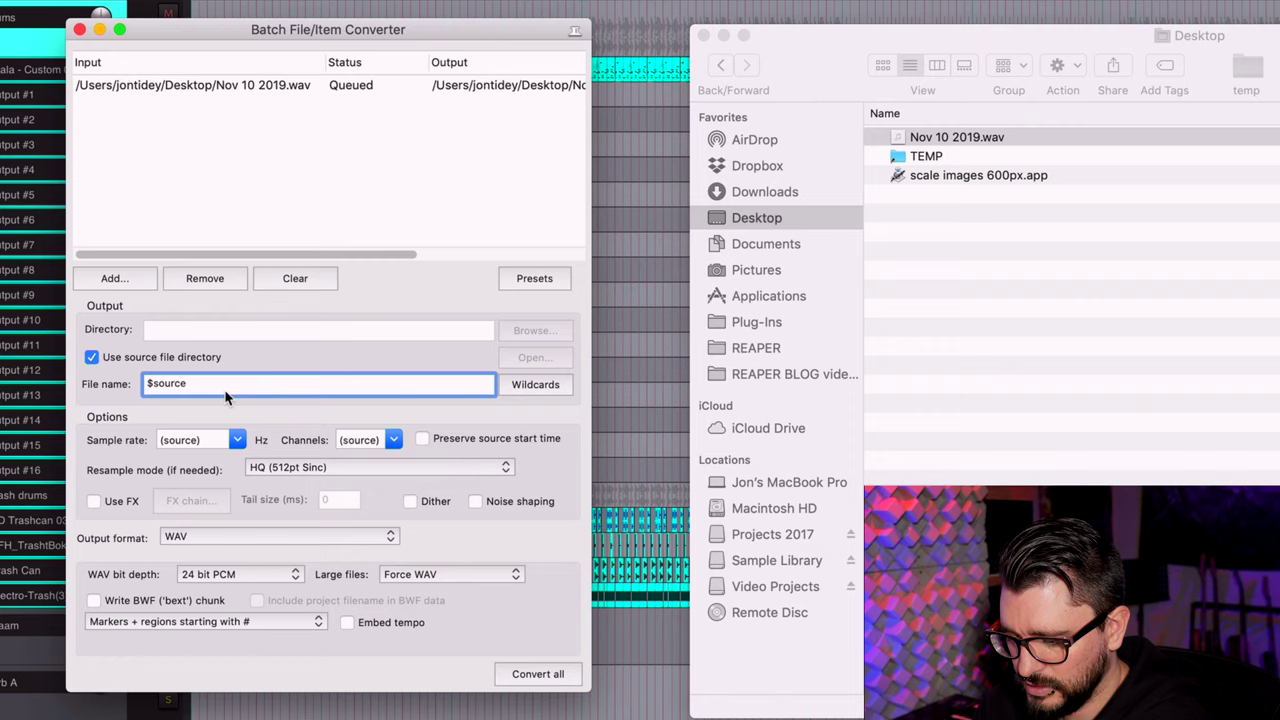
{"action": "type", "text": "16 bit"}
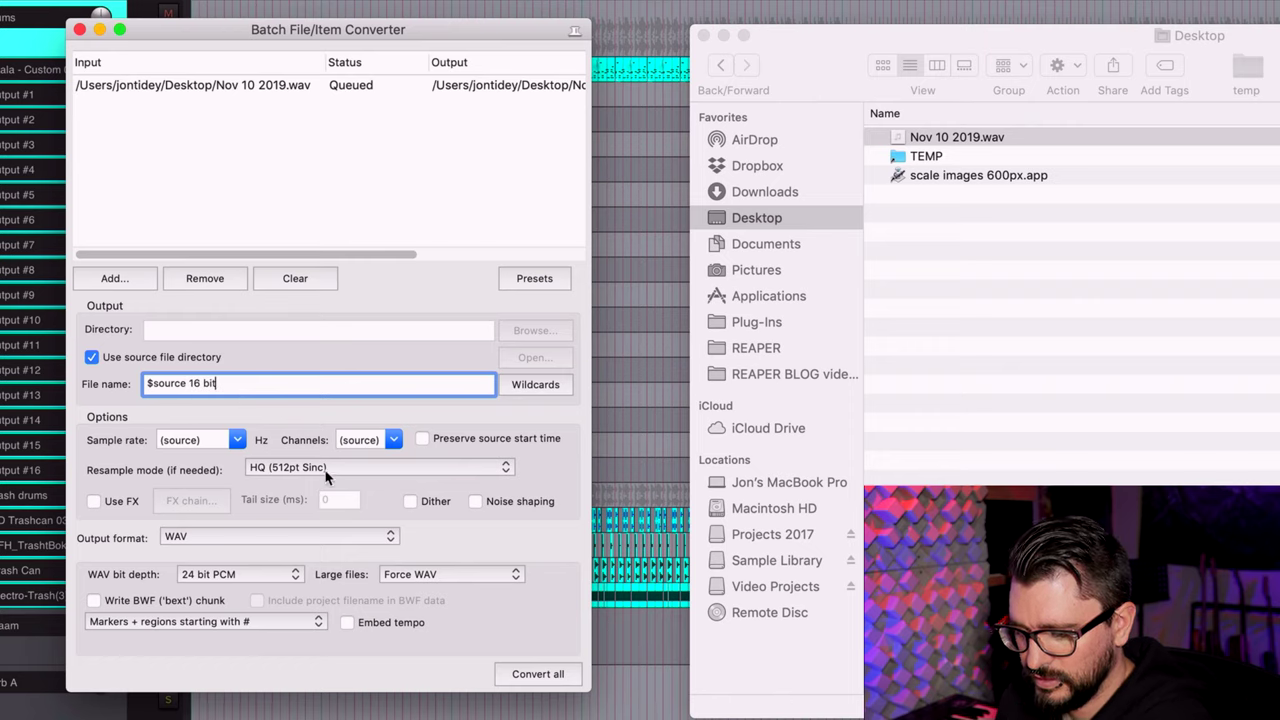
{"action": "left_click", "coordinate": [410, 501]}
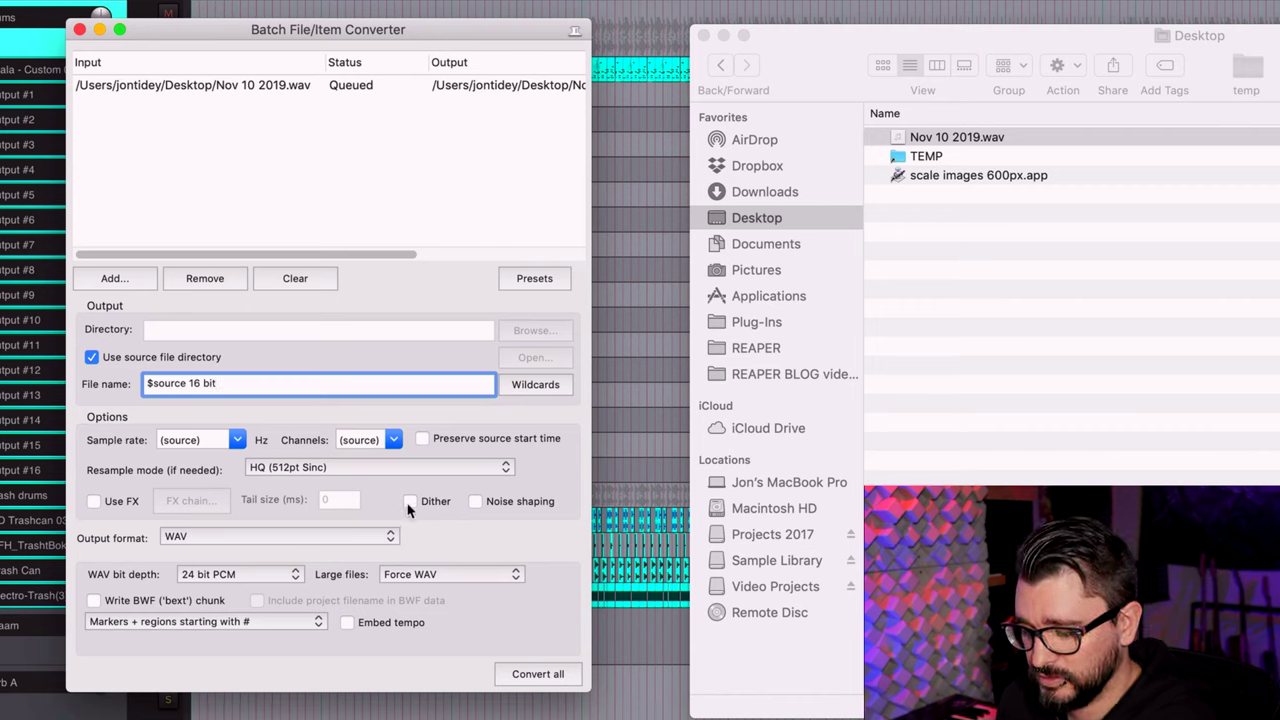
{"action": "left_click", "coordinate": [222, 576]}
{"action": "left_click", "coordinate": [225, 559]}
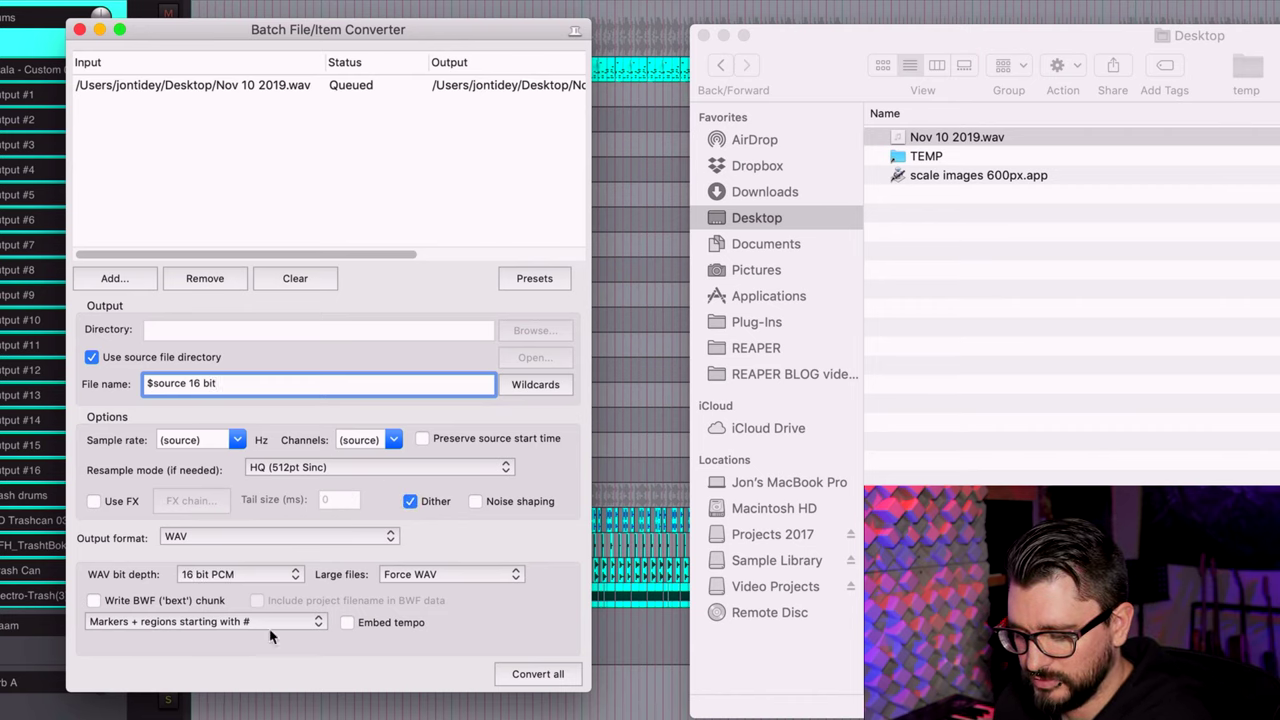
{"action": "left_click", "coordinate": [537, 674]}
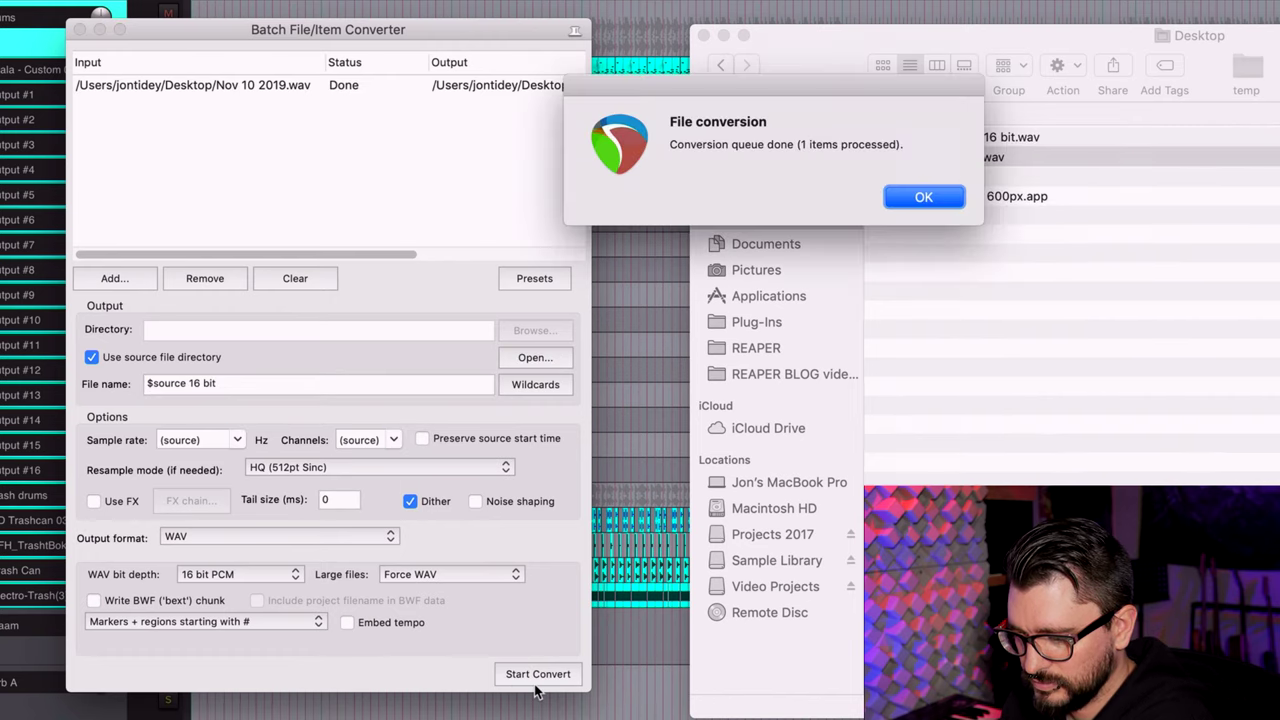
- Dismiss the finished notice and switch the converter output to MP3 at 320 kbps
{"action": "left_click", "coordinate": [922, 197]}
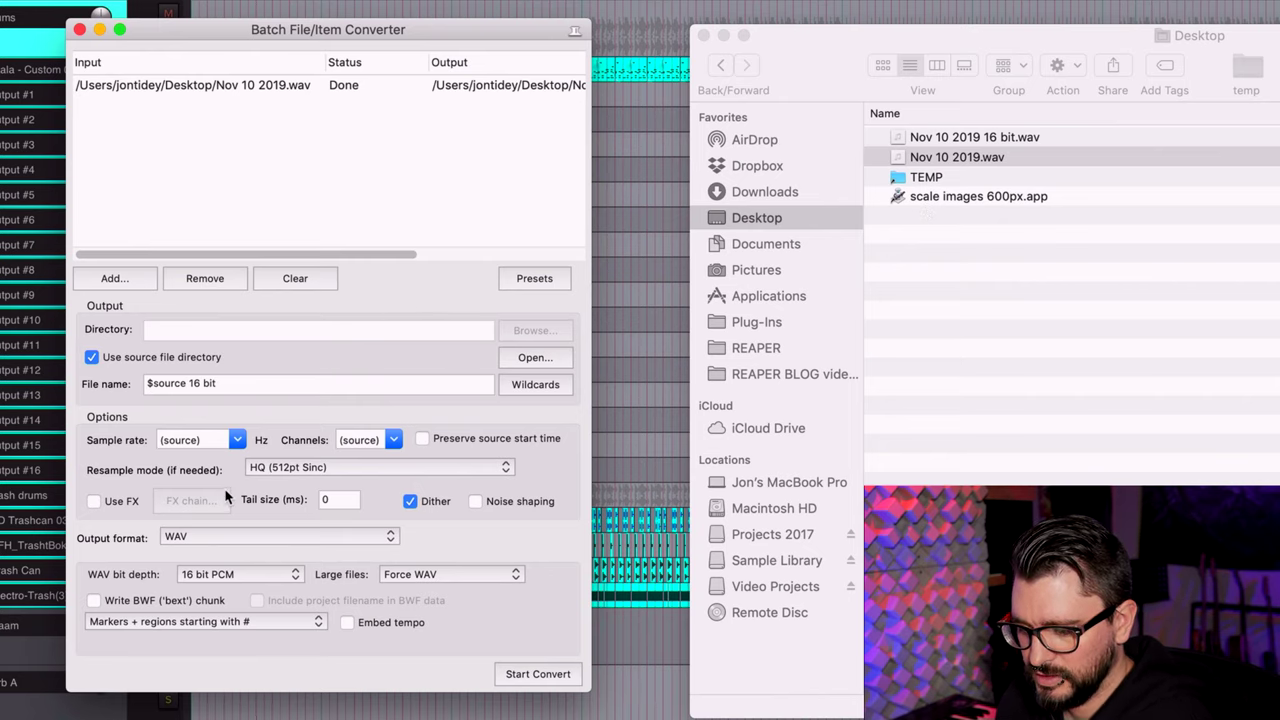
{"action": "left_click", "coordinate": [222, 576]}
{"action": "left_click", "coordinate": [222, 576]}
{"action": "left_click", "coordinate": [184, 538]}
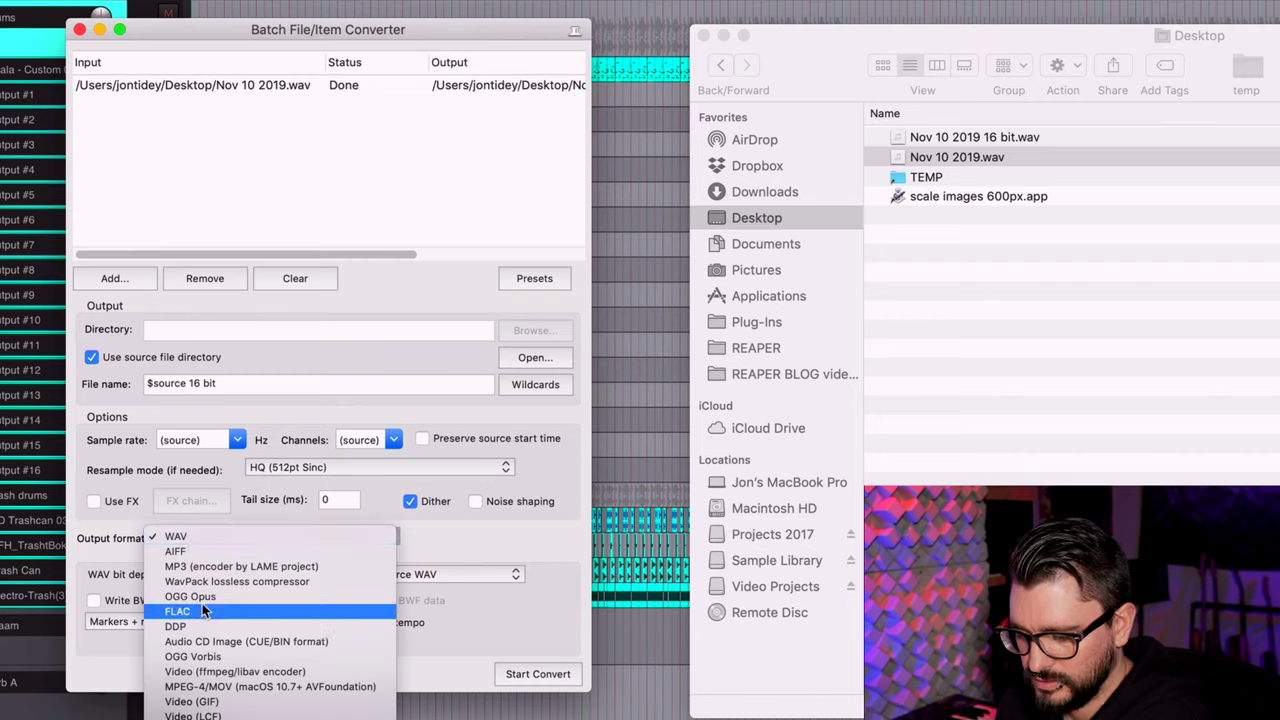
{"action": "left_click", "coordinate": [215, 566]}
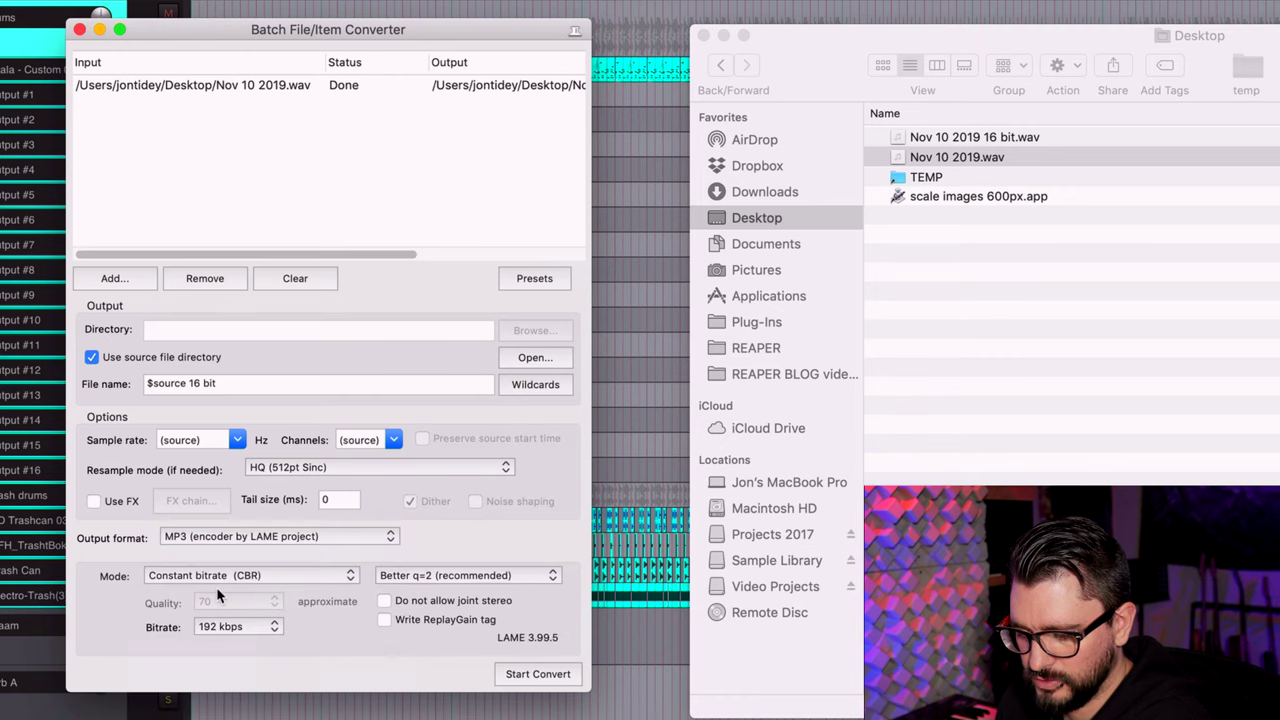
{"action": "left_click", "coordinate": [247, 630]}
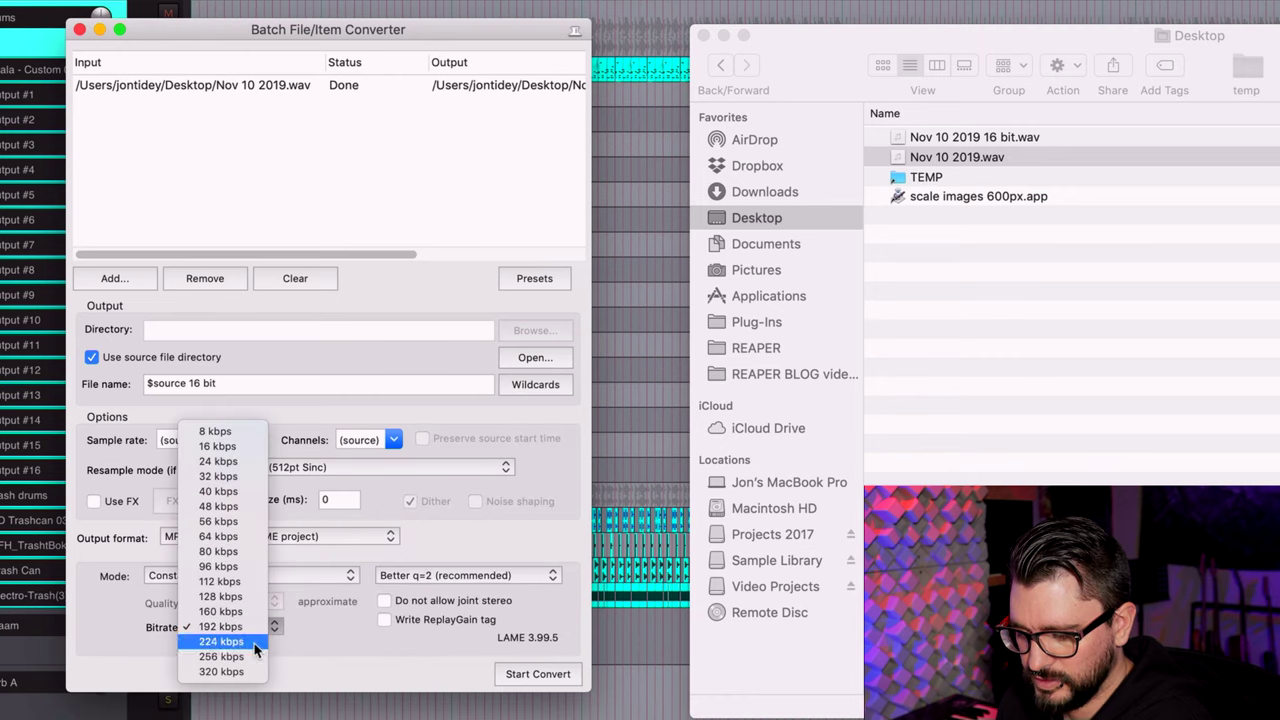
{"action": "left_click", "coordinate": [250, 672]}
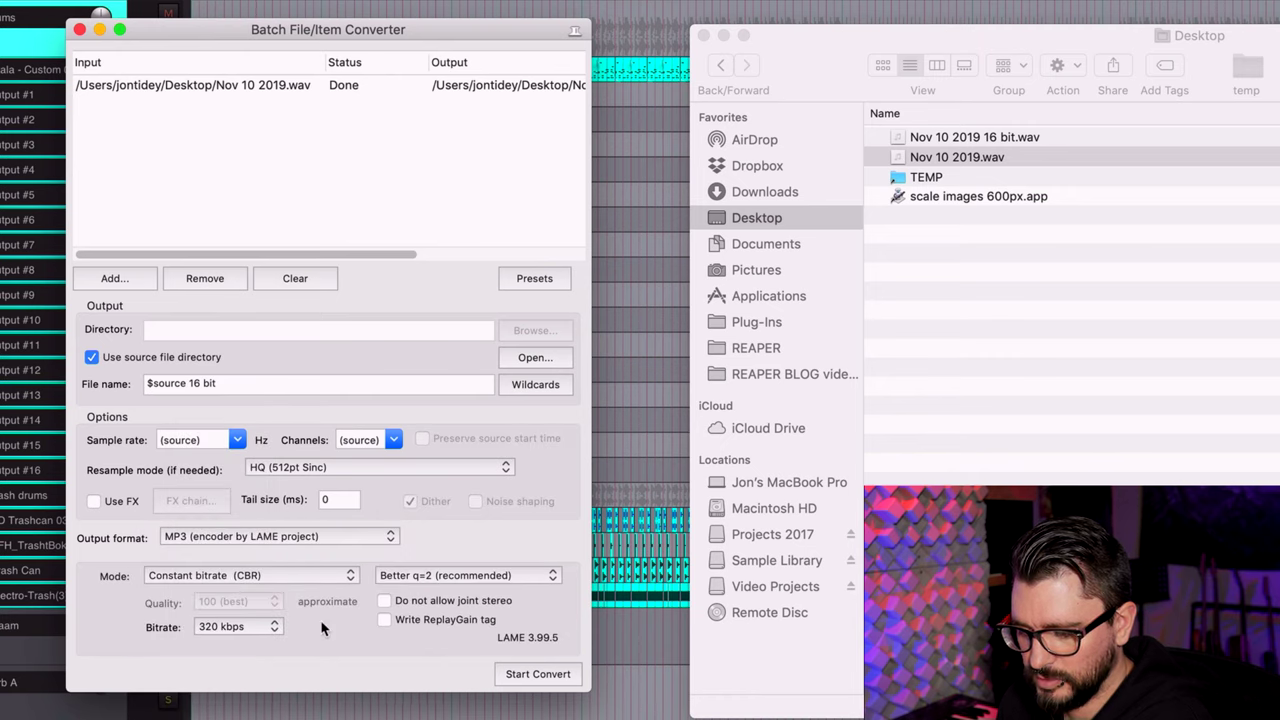
- Rename the output to '$source streaming' and start the MP3 conversion
{"action": "left_click", "coordinate": [229, 386]}
{"action": "key", "text": "BackSpace"}
{"action": "key", "text": "BackSpace"}
{"action": "key", "text": "BackSpace"}
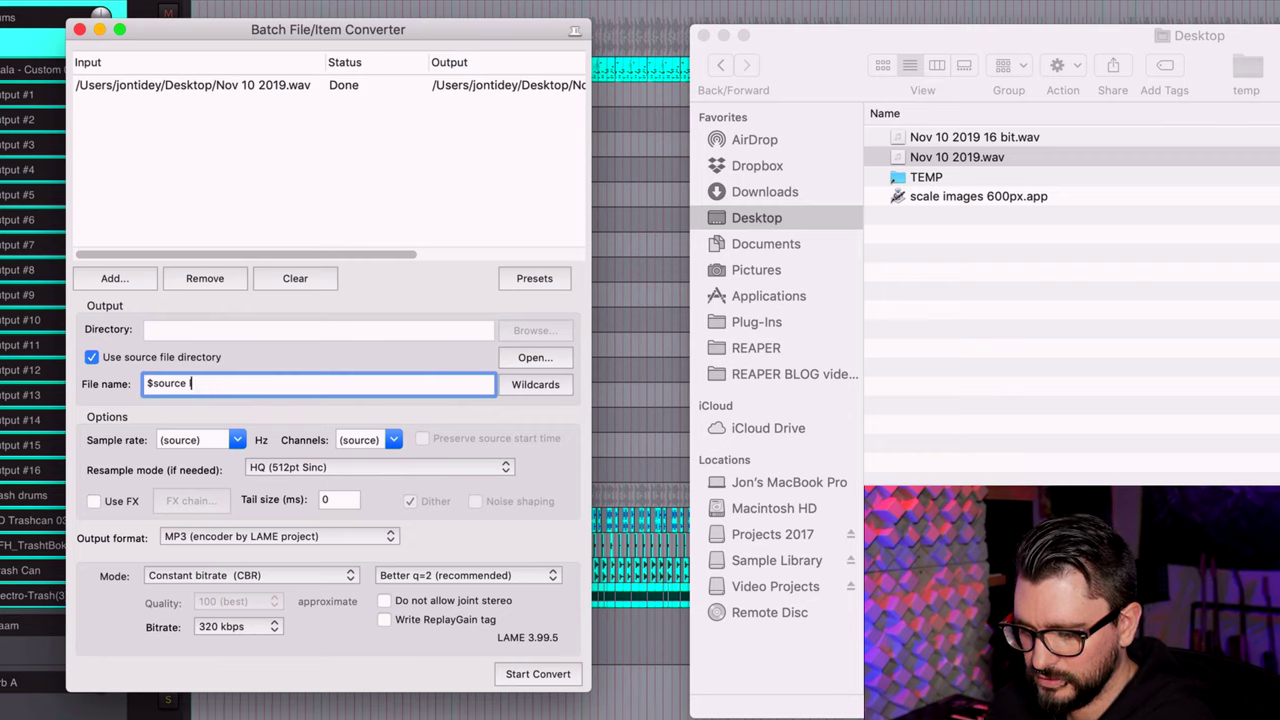
{"action": "key", "text": "BackSpace"}
{"action": "key", "text": "BackSpace"}
{"action": "key", "text": "BackSpace"}
{"action": "type", "text": "streaming"}
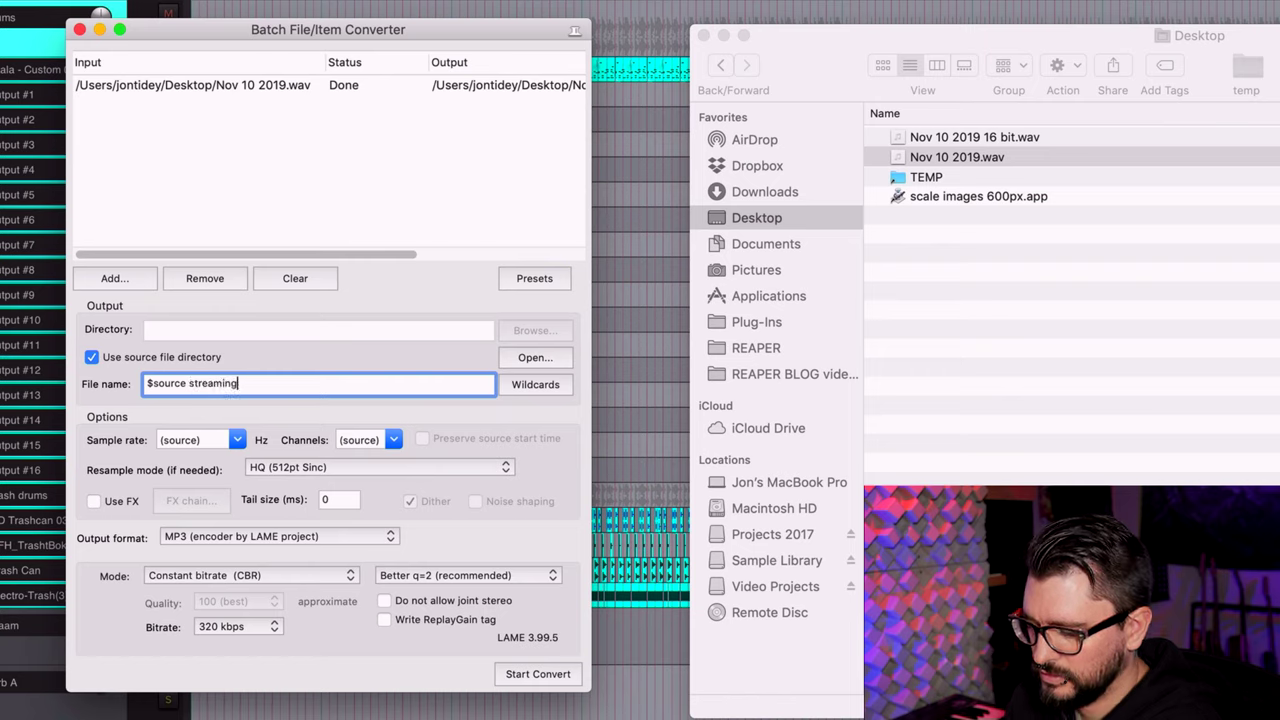
{"action": "left_click", "coordinate": [538, 674]}
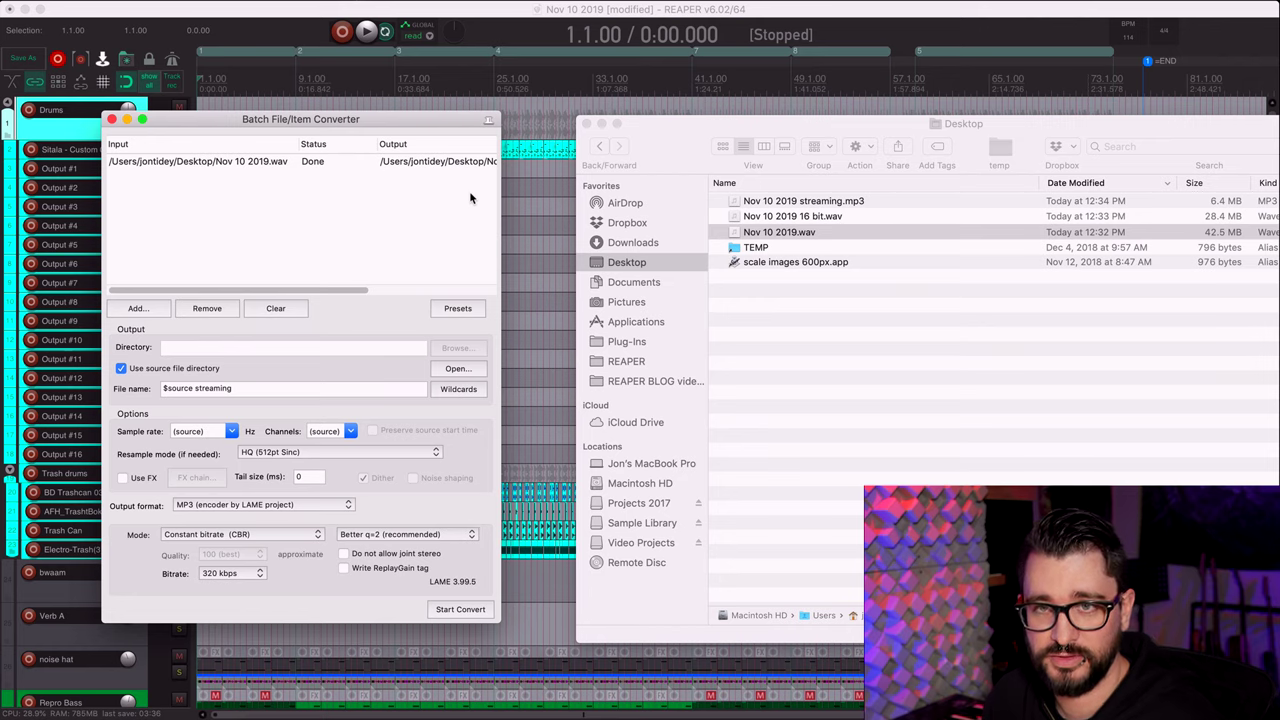
- Check the new 16-bit WAV and MP3 in the Desktop list, then open and close the Presets menu
{"action": "left_click", "coordinate": [849, 203]}
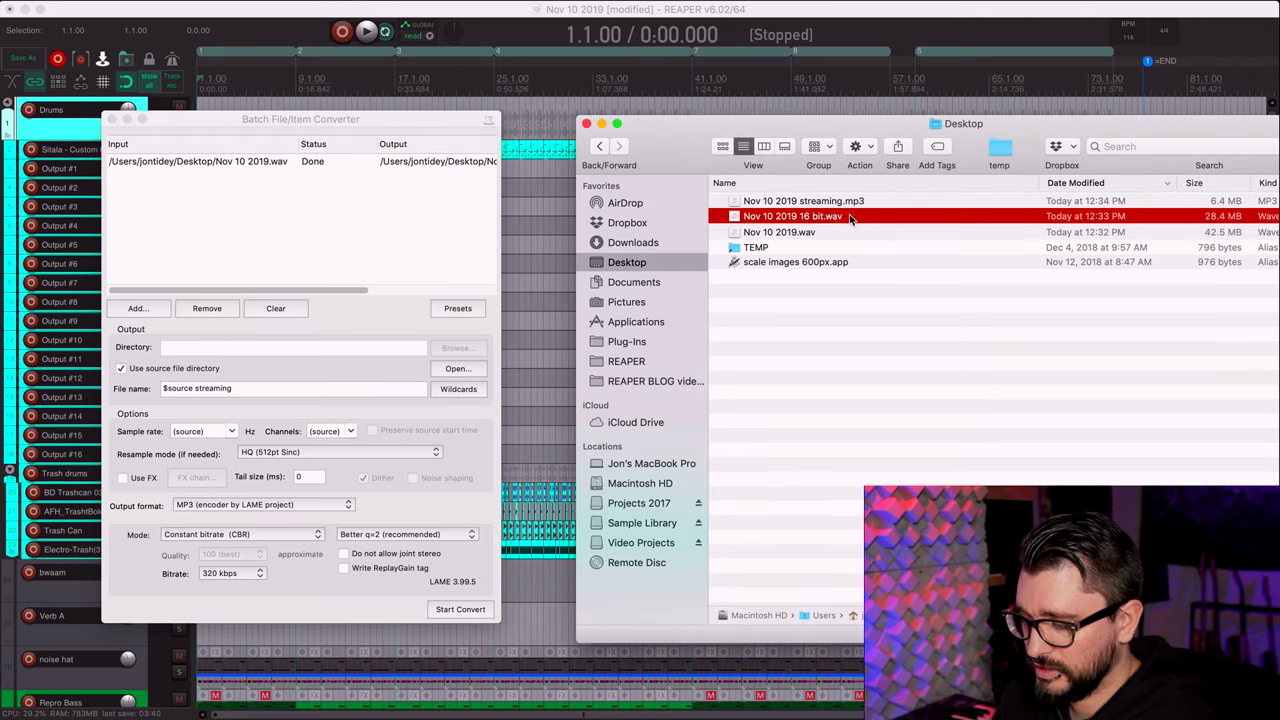
{"action": "left_click", "coordinate": [849, 219]}
{"action": "key", "text": "Up"}
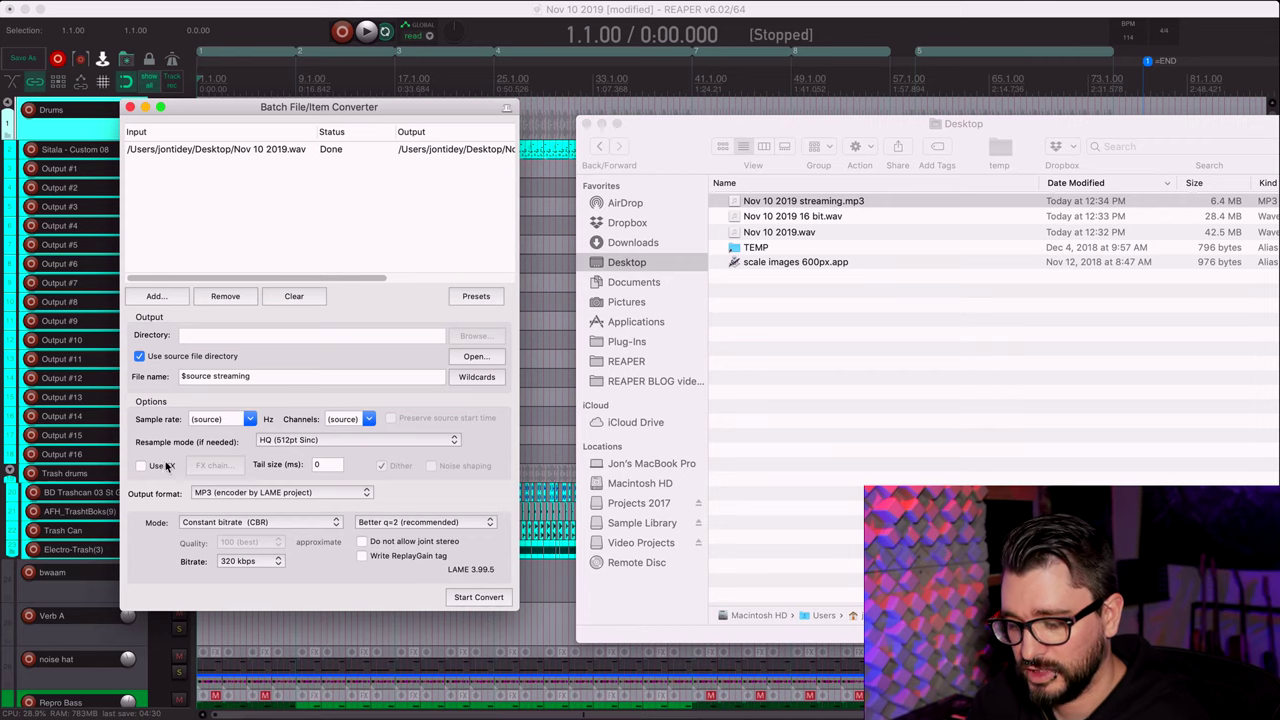
{"action": "left_click", "coordinate": [482, 296]}
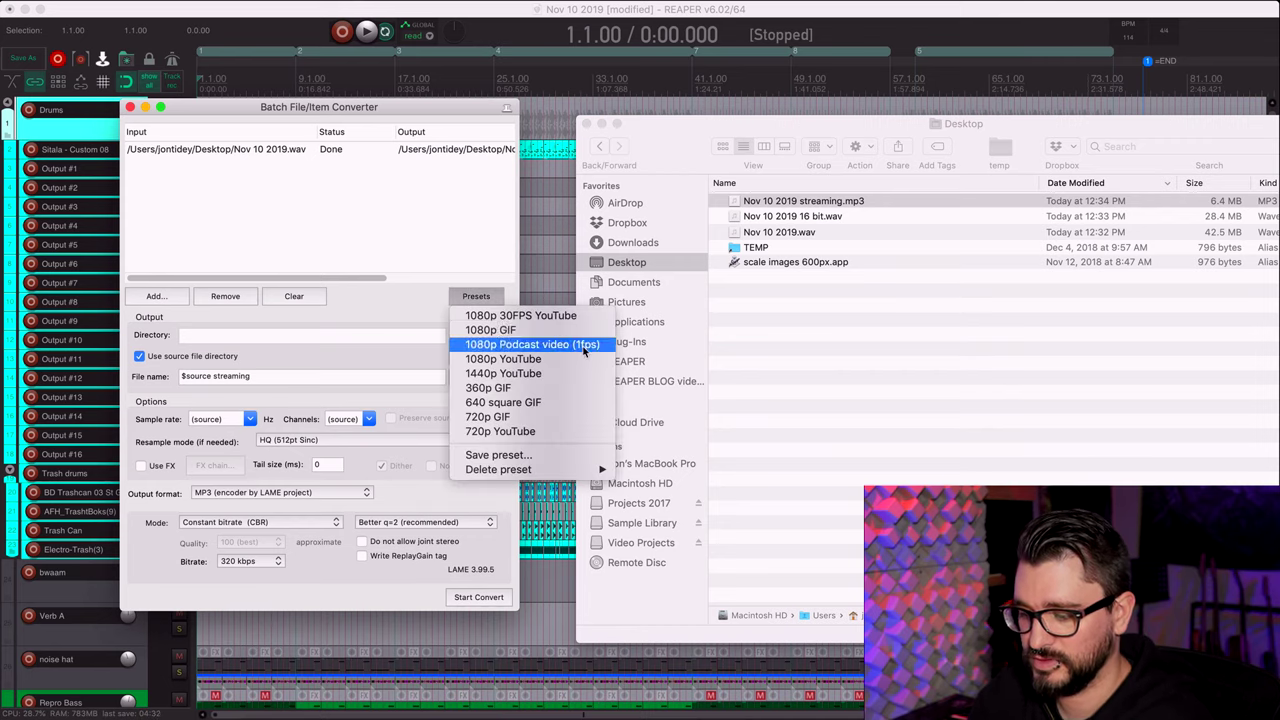
{"action": "left_click", "coordinate": [415, 305]}
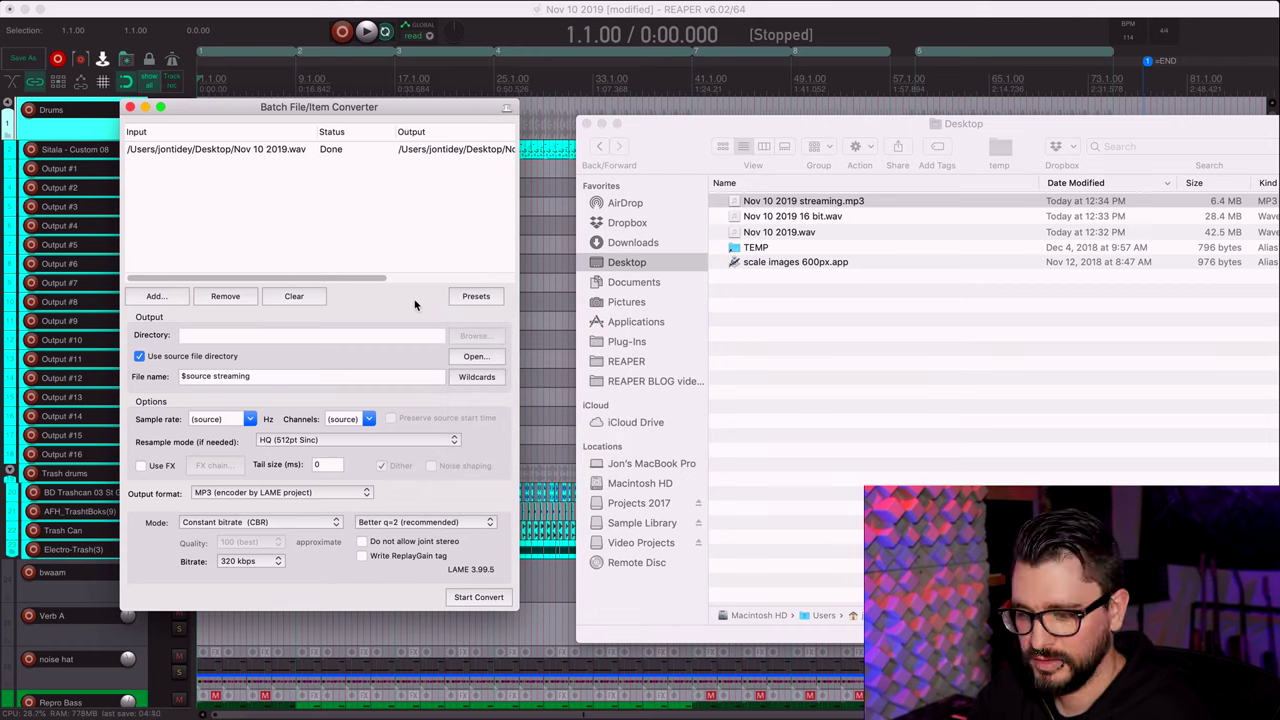